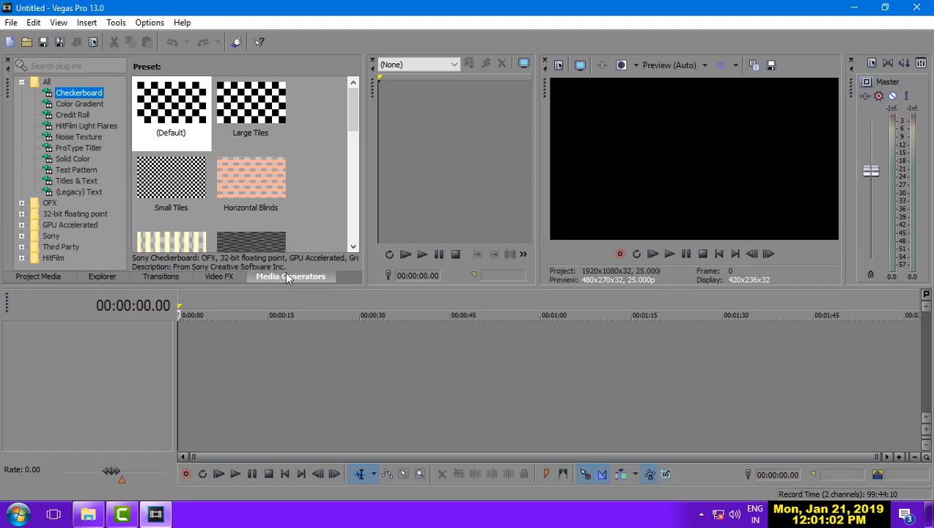
Drag the (Legacy) Text 'Default Text' preset onto a new video track of the timeline.
{"action": "left_click", "coordinate": [81, 192]}
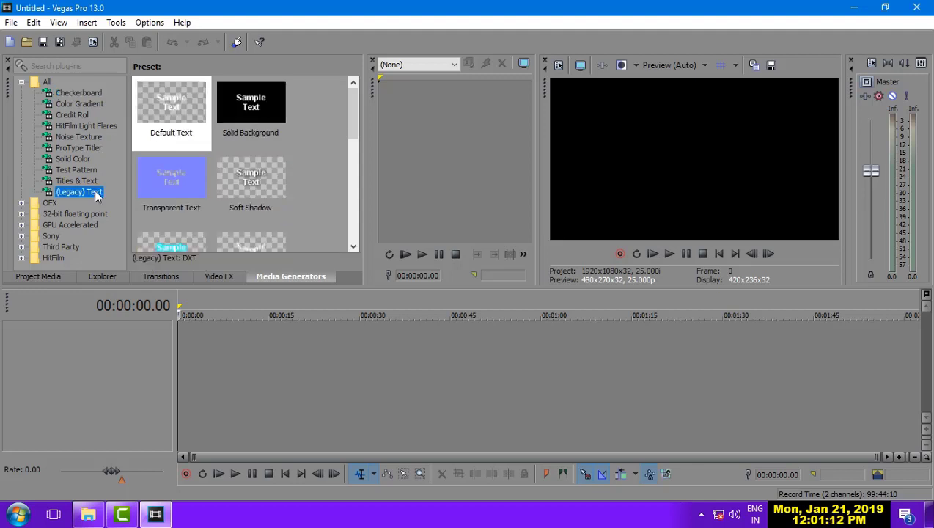
{"action": "left_click_drag", "start_coordinate": [173, 104], "coordinate": [183, 363]}
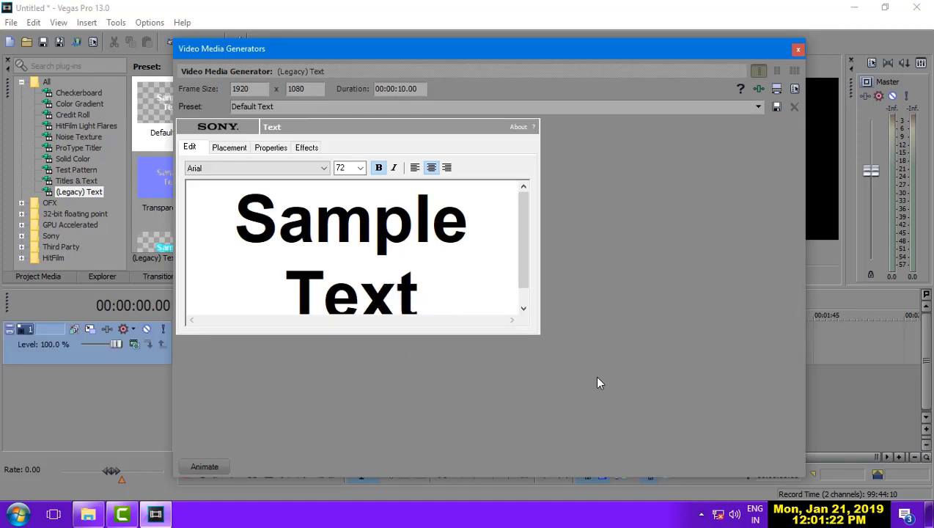
Delete 'Sample Text' and type 'Raja' in Arial, erasing a mistyped first attempt.
{"action": "left_click_drag", "start_coordinate": [425, 296], "coordinate": [275, 170]}
{"action": "key", "text": "Delete"}
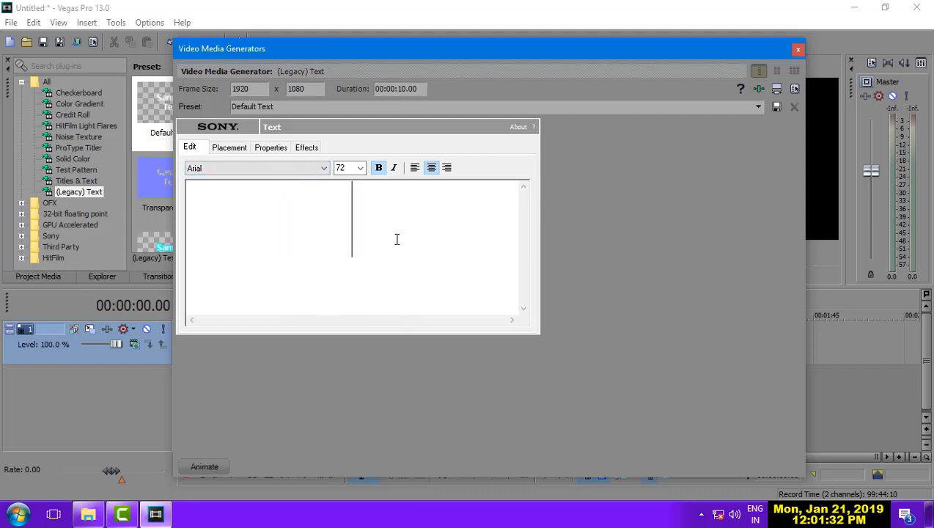
{"action": "type", "text": "A"}
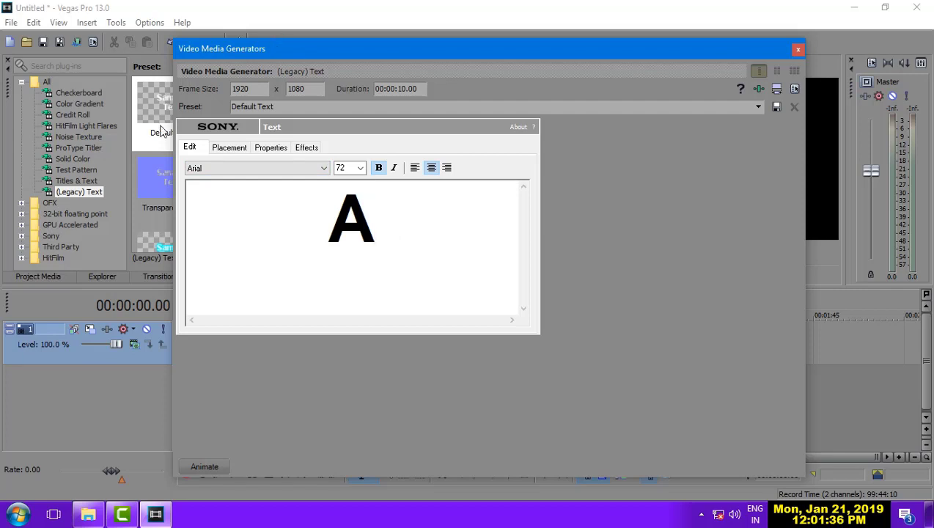
{"action": "left_click", "coordinate": [324, 170]}
{"action": "left_click", "coordinate": [327, 172]}
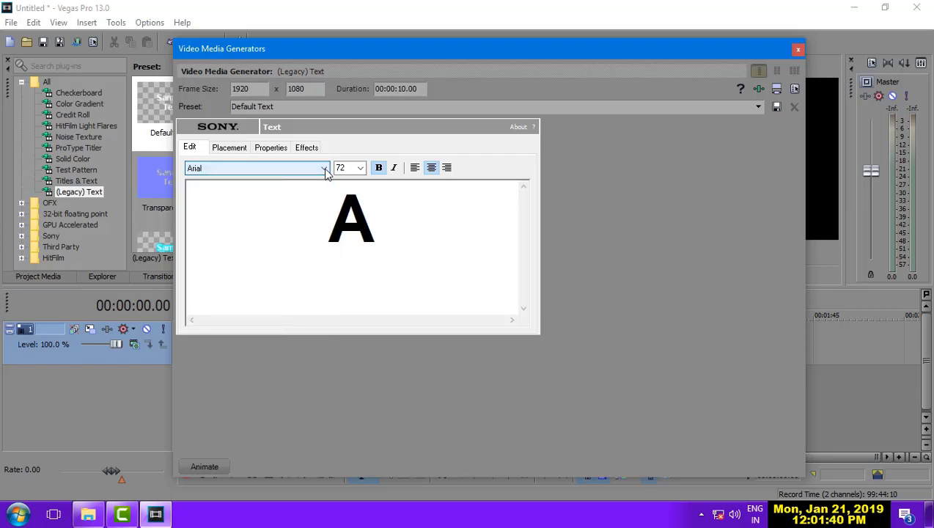
{"action": "left_click", "coordinate": [388, 231]}
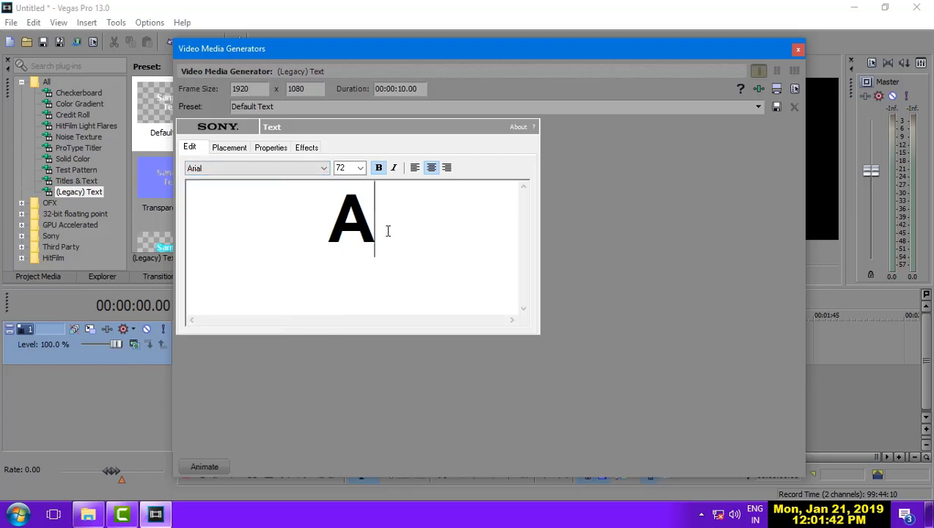
{"action": "type", "text": "n"}
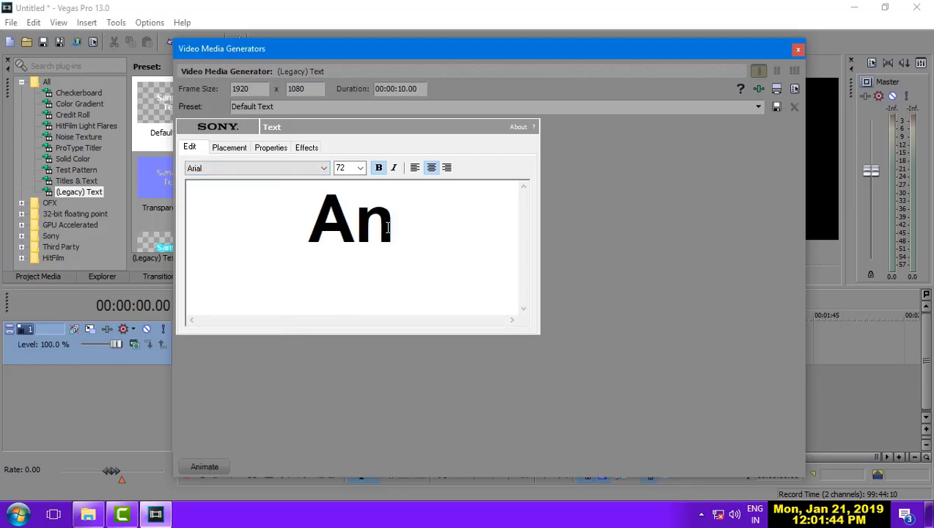
{"action": "type", "text": "tony"}
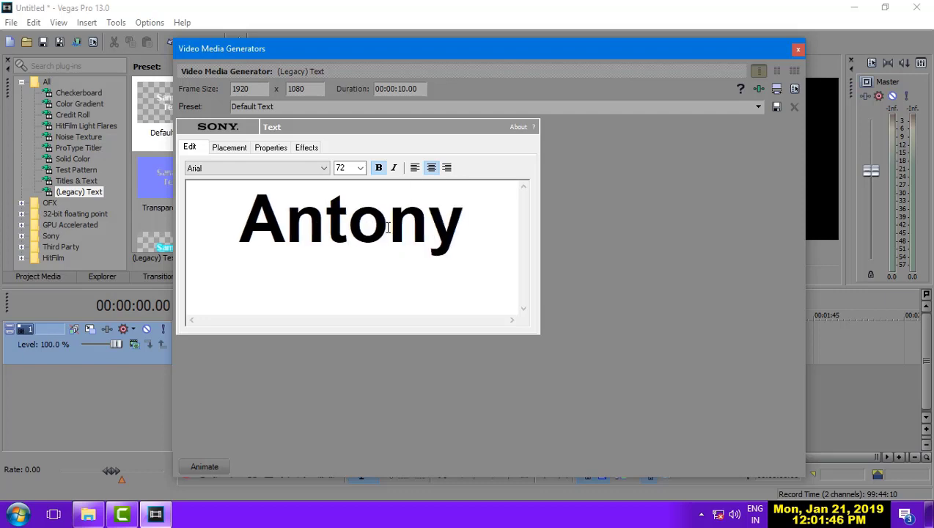
{"action": "type", "text": "ra"}
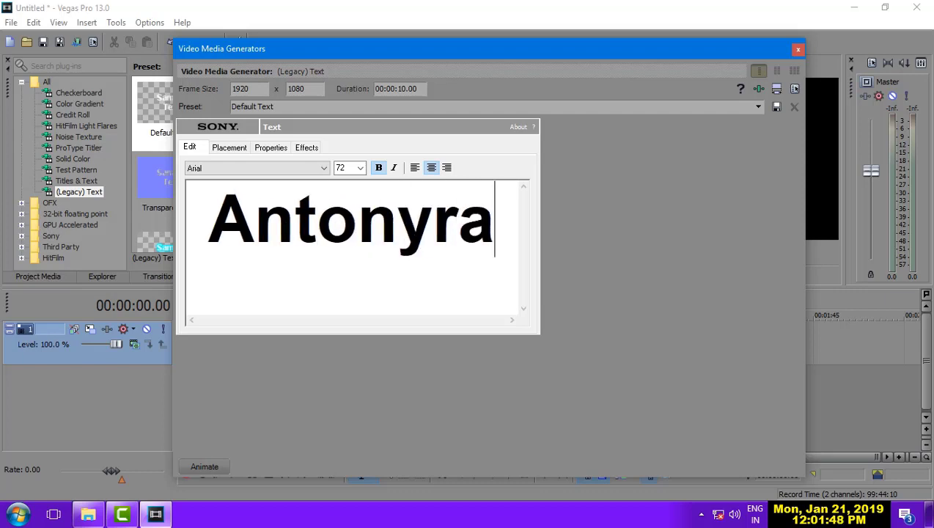
{"action": "type", "text": "j"}
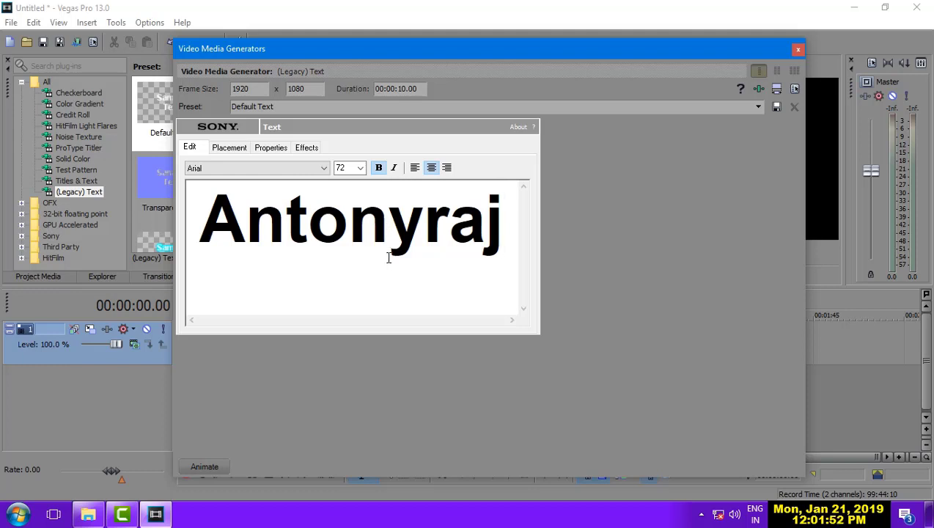
{"action": "key", "text": "BackSpace"}
{"action": "key", "text": "BackSpace"}
{"action": "key", "text": "BackSpace"}
{"action": "key", "text": "BackSpace"}
{"action": "key", "text": "BackSpace"}
{"action": "key", "text": "BackSpace"}
{"action": "key", "text": "BackSpace"}
{"action": "key", "text": "BackSpace"}
{"action": "key", "text": "BackSpace"}
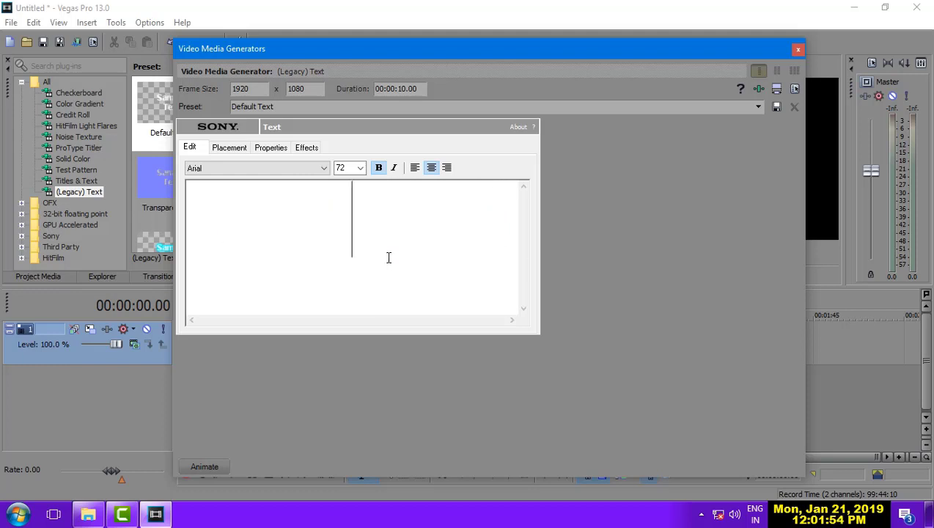
{"action": "type", "text": "R"}
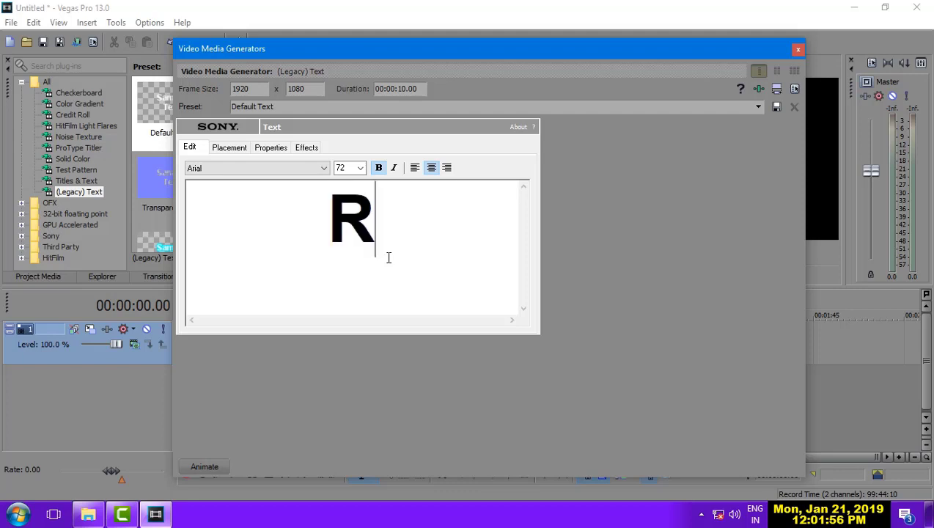
{"action": "type", "text": "aja"}
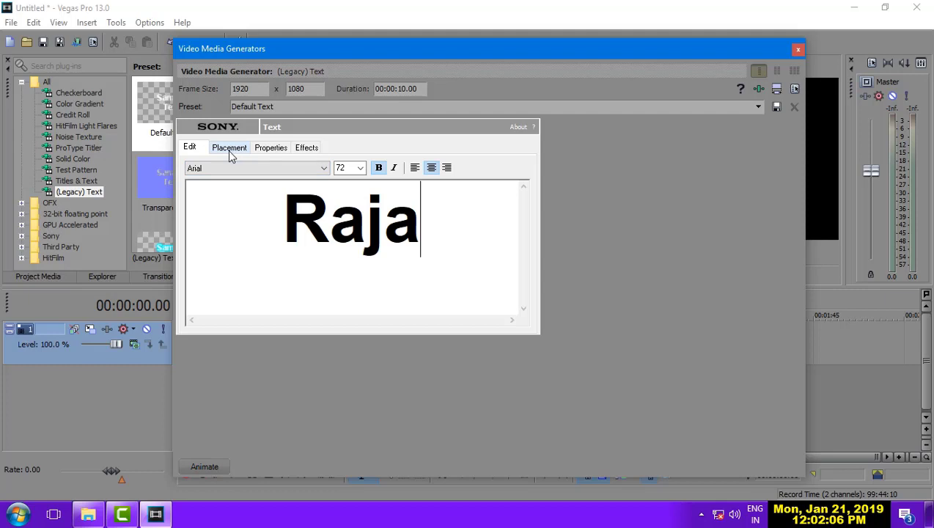
Try green and then blue text colours and a red background, with the generator window moved aside.
{"action": "left_click", "coordinate": [271, 148]}
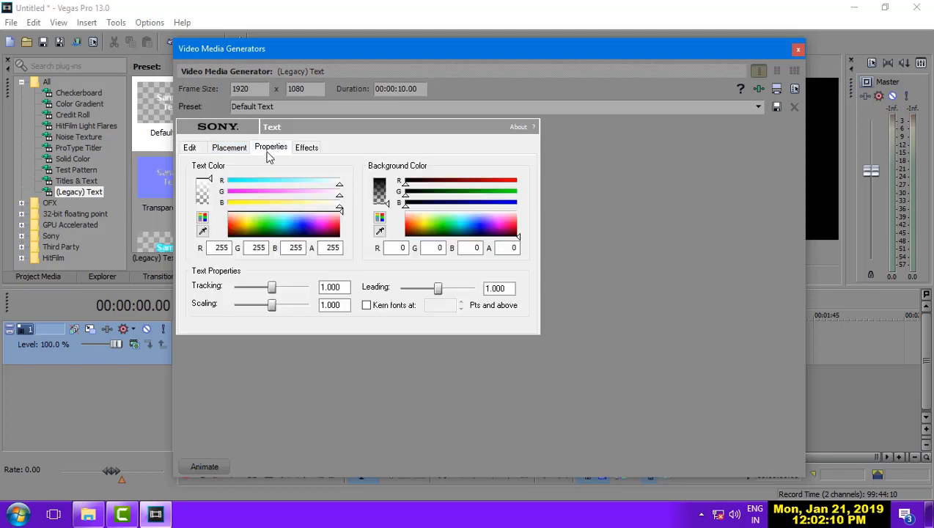
{"action": "left_click", "coordinate": [258, 224]}
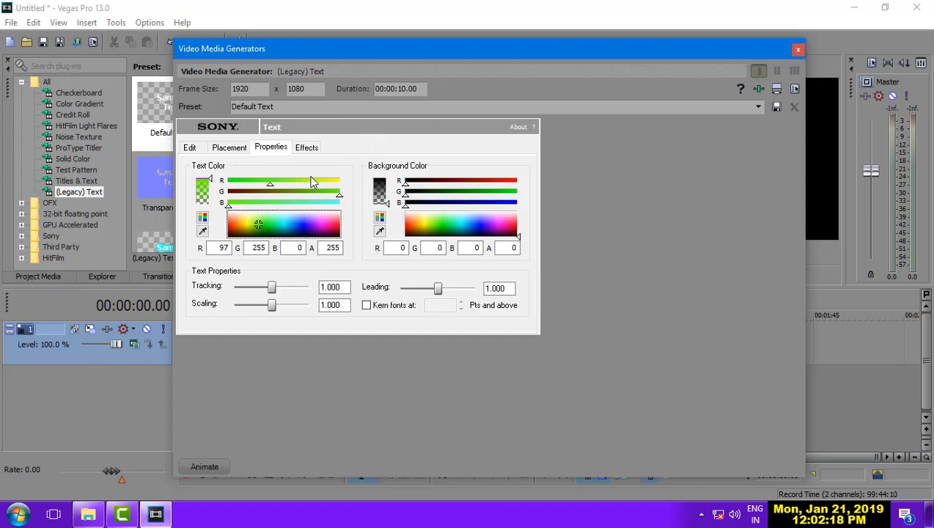
{"action": "left_click_drag", "start_coordinate": [566, 47], "coordinate": [426, 51]}
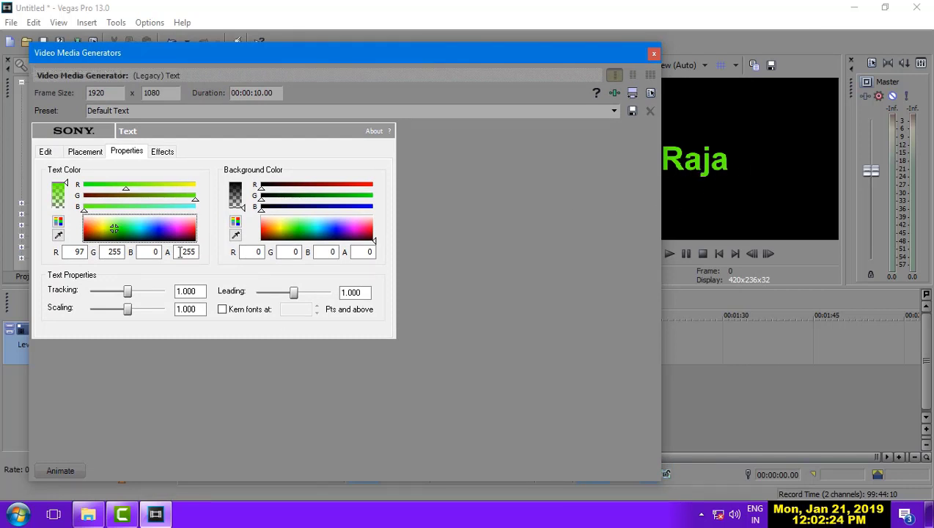
{"action": "left_click", "coordinate": [156, 230]}
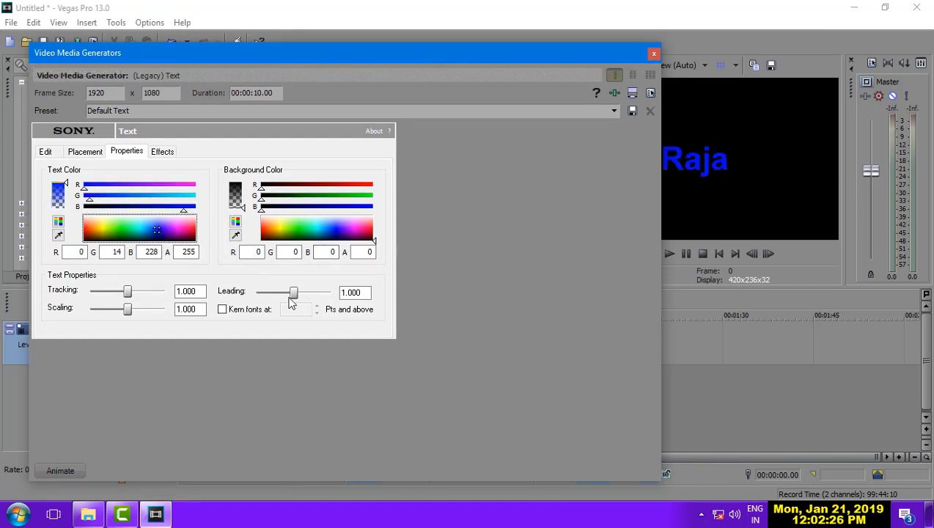
{"action": "left_click", "coordinate": [372, 232]}
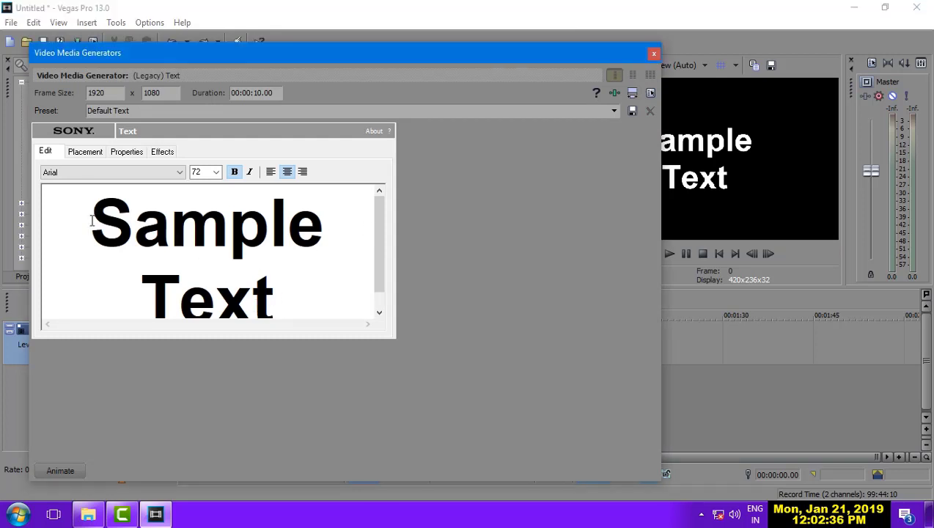
Replace the sample text with 'Raja' and colour it yellow-green (R 172, G 255, B 0).
{"action": "left_click_drag", "start_coordinate": [277, 298], "coordinate": [139, 167]}
{"action": "key", "text": "BackSpace"}
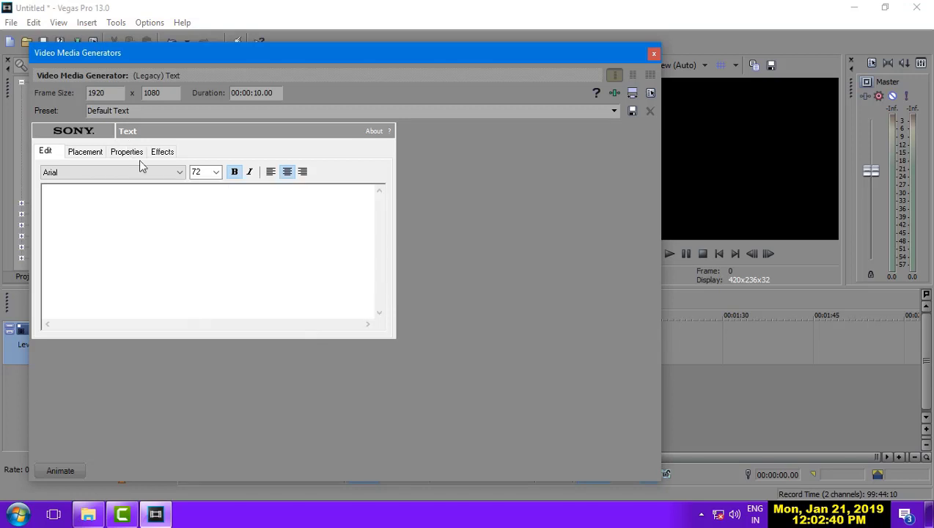
{"action": "type", "text": "Raja"}
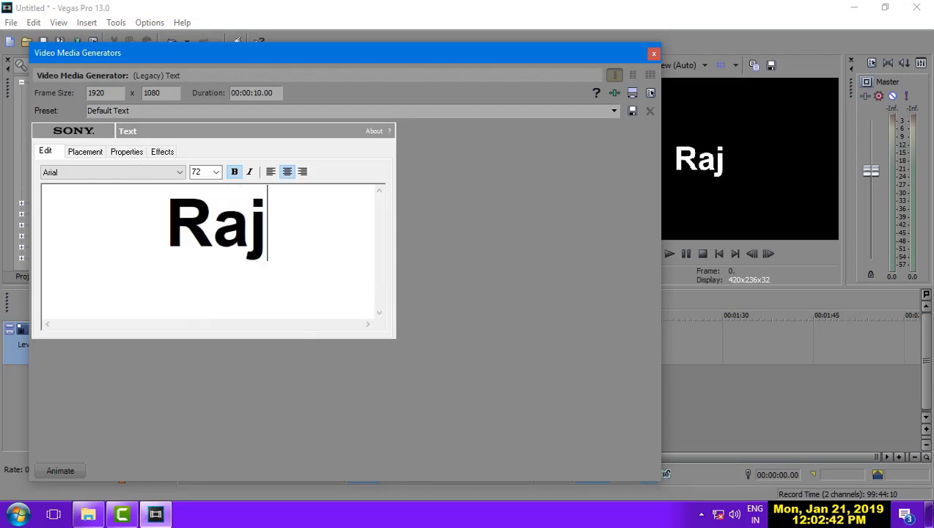
{"action": "left_click", "coordinate": [126, 153]}
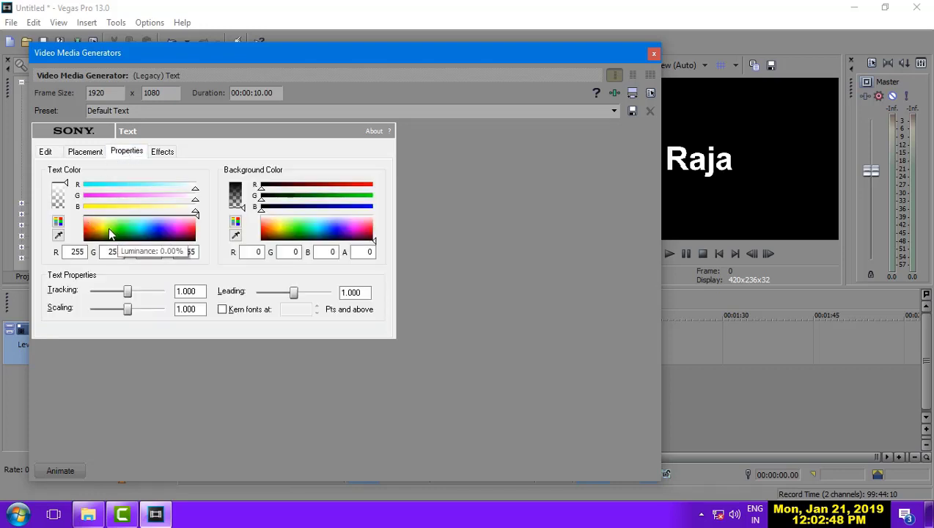
{"action": "left_click", "coordinate": [109, 232]}
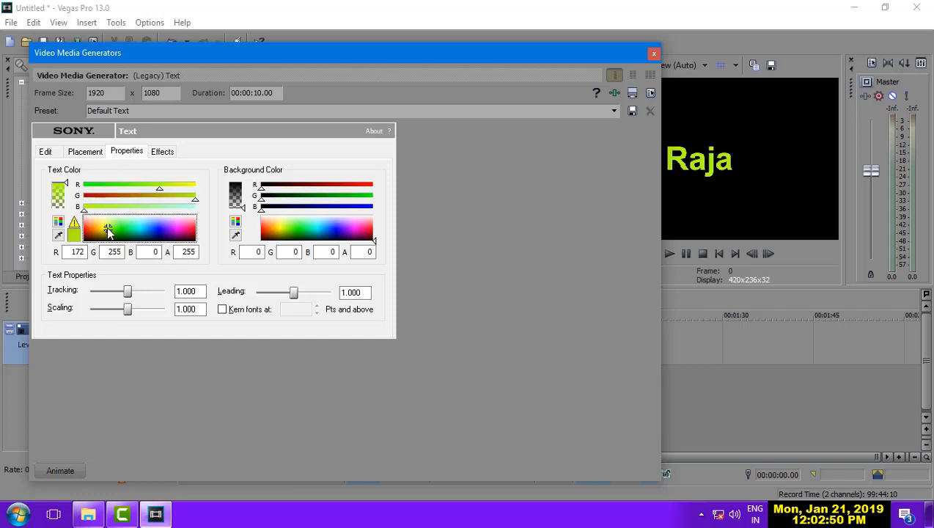
{"action": "left_click", "coordinate": [164, 156]}
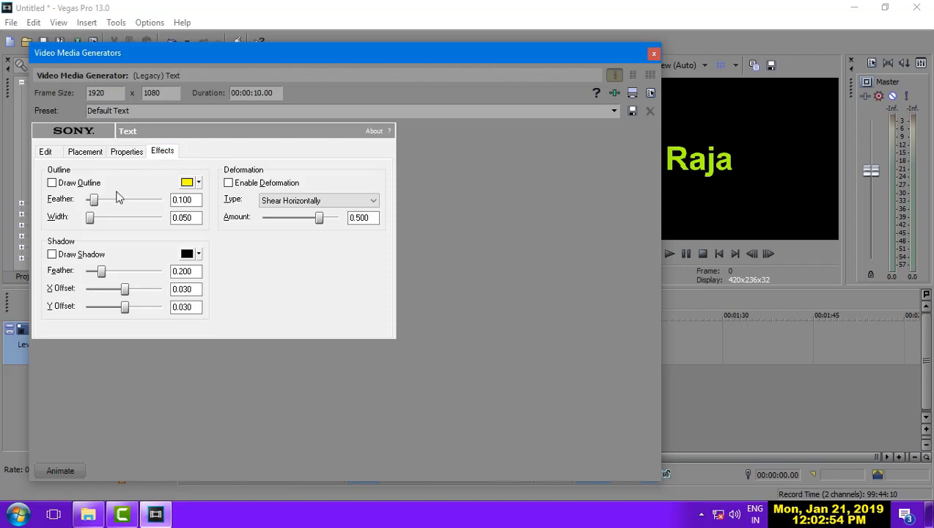
Enable Draw Outline in purple (R 143, G 45, B 255) and widen it to about 0.163.
{"action": "left_click", "coordinate": [52, 182]}
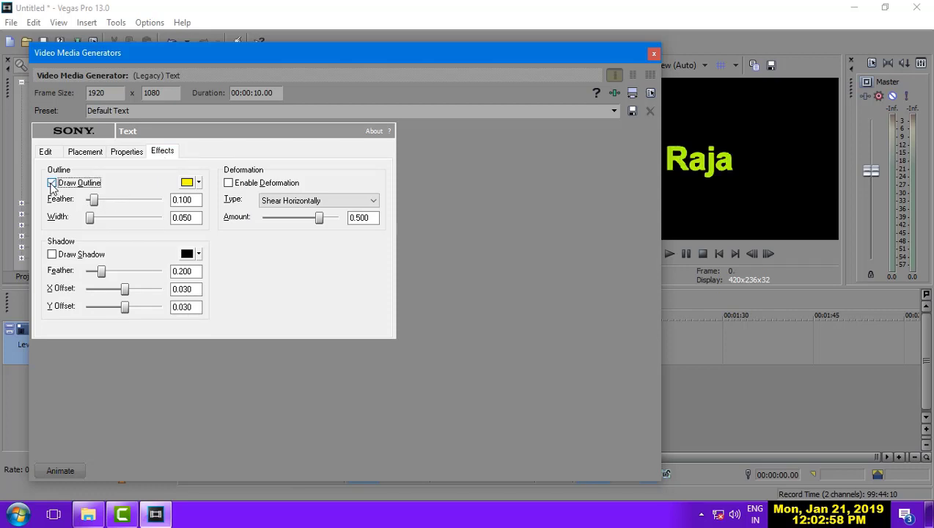
{"action": "left_click", "coordinate": [187, 183]}
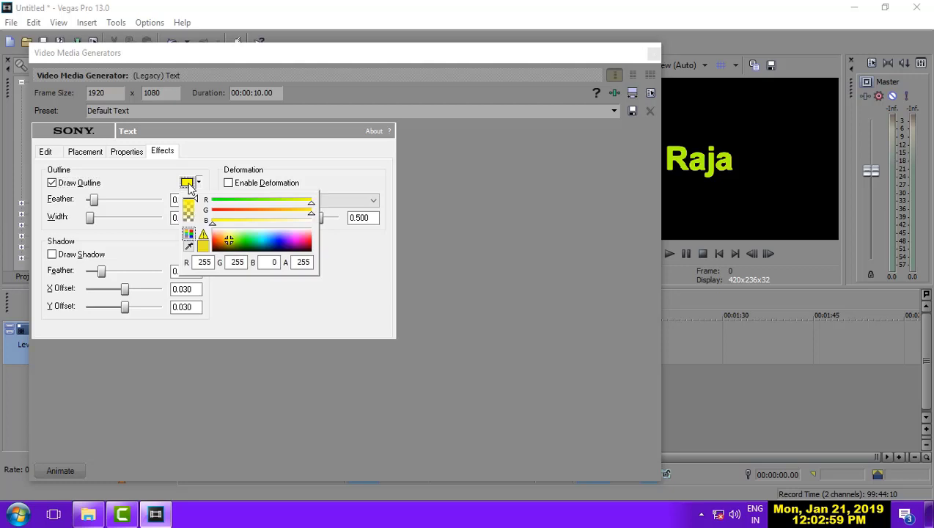
{"action": "left_click", "coordinate": [287, 239]}
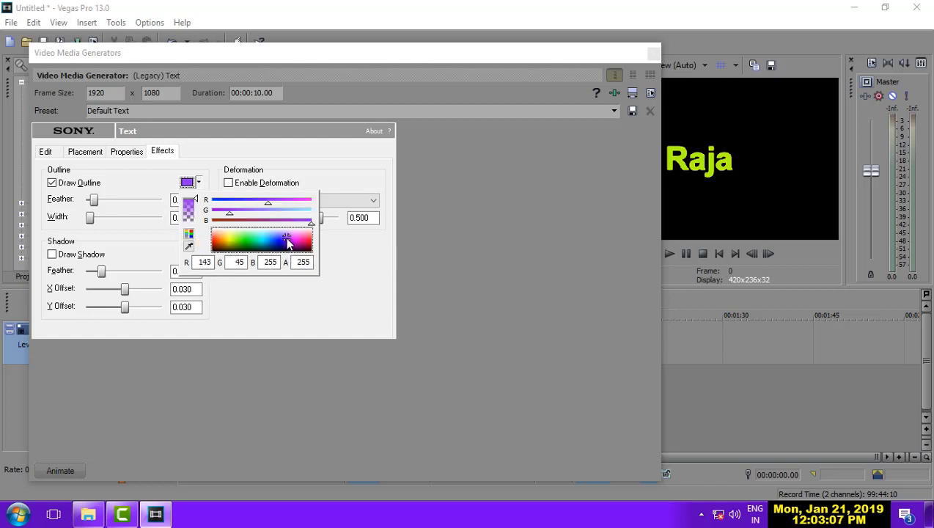
{"action": "left_click", "coordinate": [91, 221]}
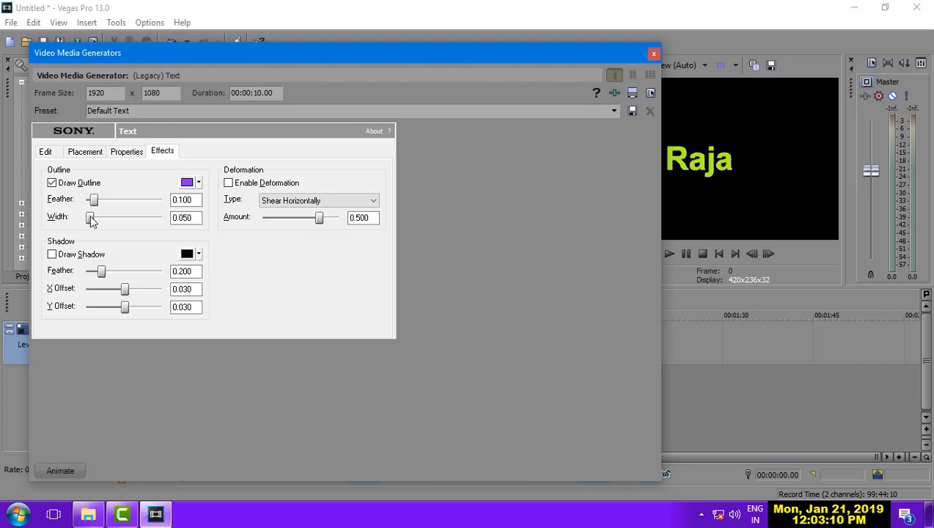
{"action": "left_click_drag", "start_coordinate": [91, 222], "coordinate": [100, 224]}
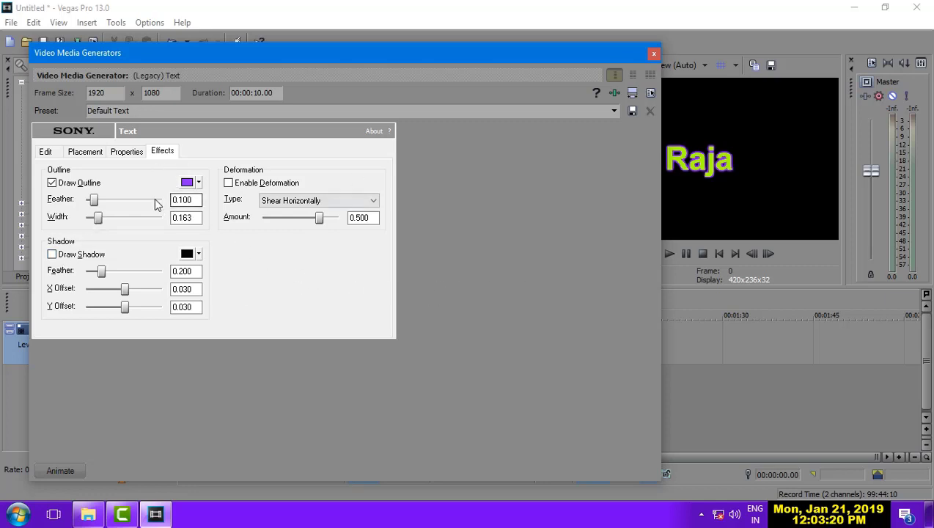
Turn on placement animation, move Raja off the left edge to X -1.224, then cue 2 seconds.
{"action": "left_click", "coordinate": [84, 154]}
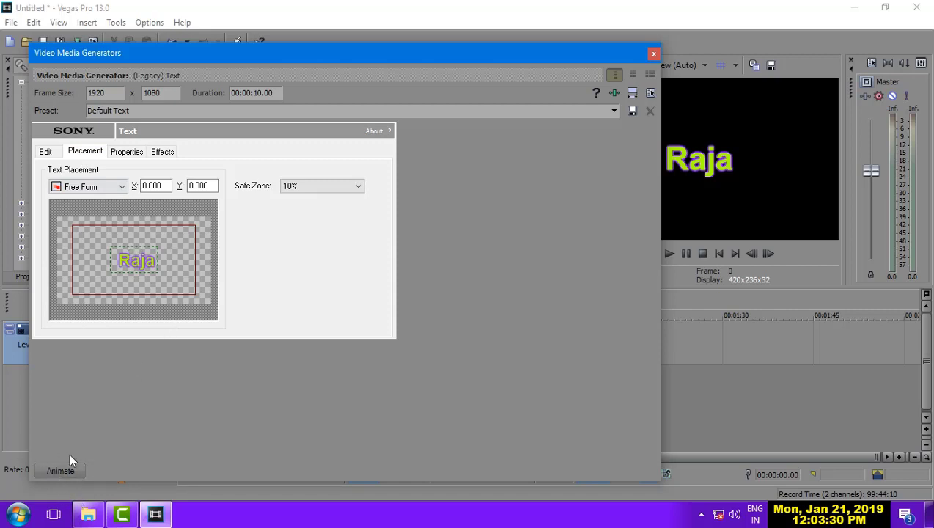
{"action": "left_click", "coordinate": [60, 471]}
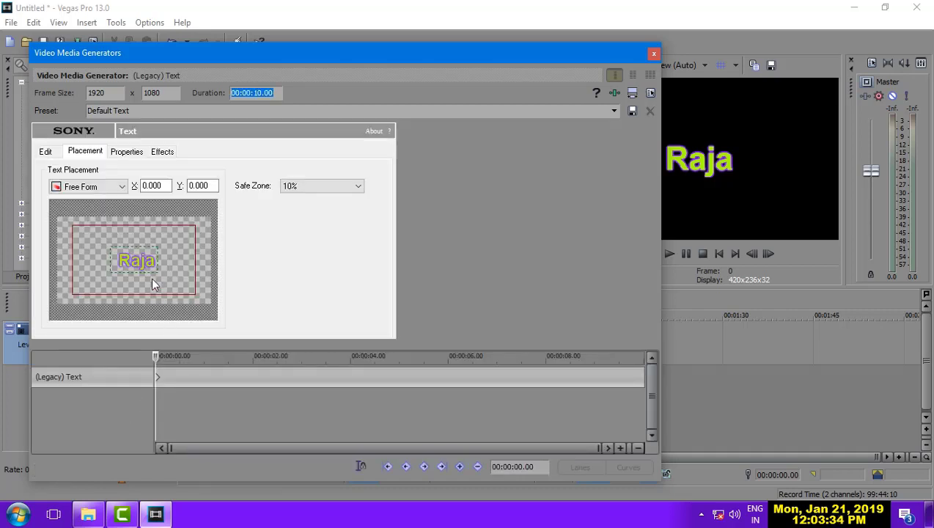
{"action": "left_click_drag", "start_coordinate": [147, 268], "coordinate": [53, 271]}
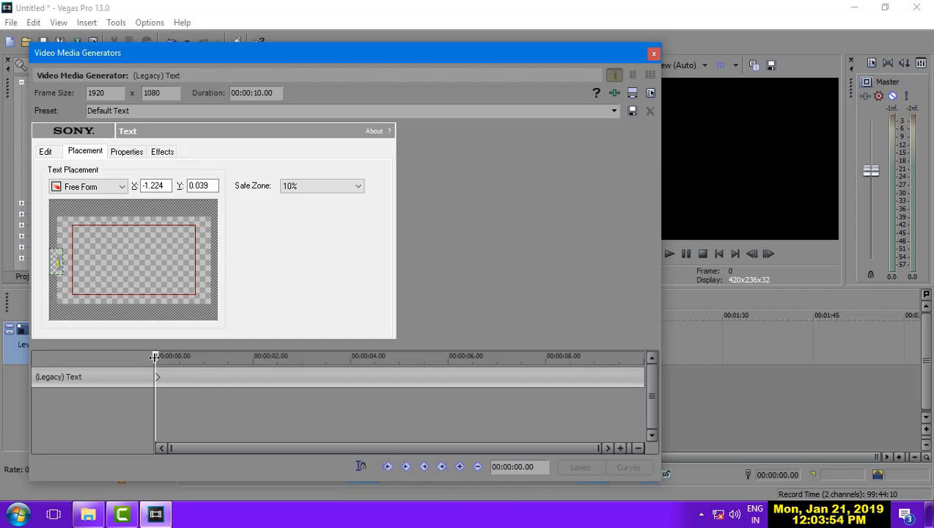
{"action": "left_click_drag", "start_coordinate": [155, 357], "coordinate": [234, 364]}
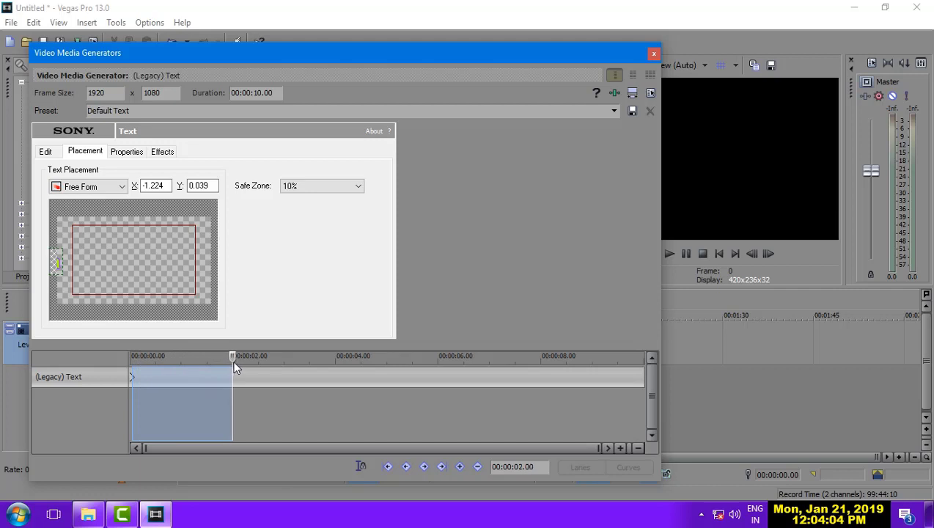
{"action": "left_click", "coordinate": [235, 367]}
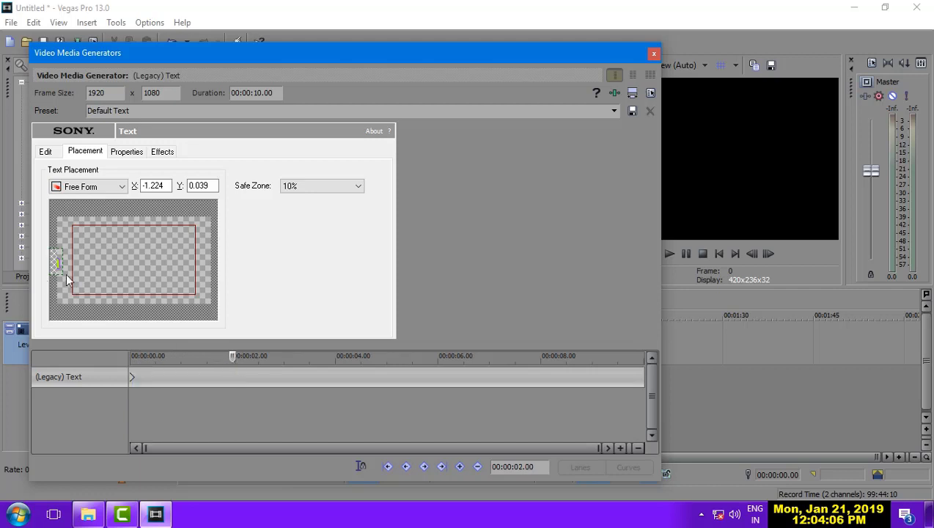
Keyframe Raja at lower-left at 2 s, top centre at 4 s, off bottom-right (X 1.446, Y 0.986) at 5.24 s.
{"action": "left_click_drag", "start_coordinate": [58, 261], "coordinate": [111, 288]}
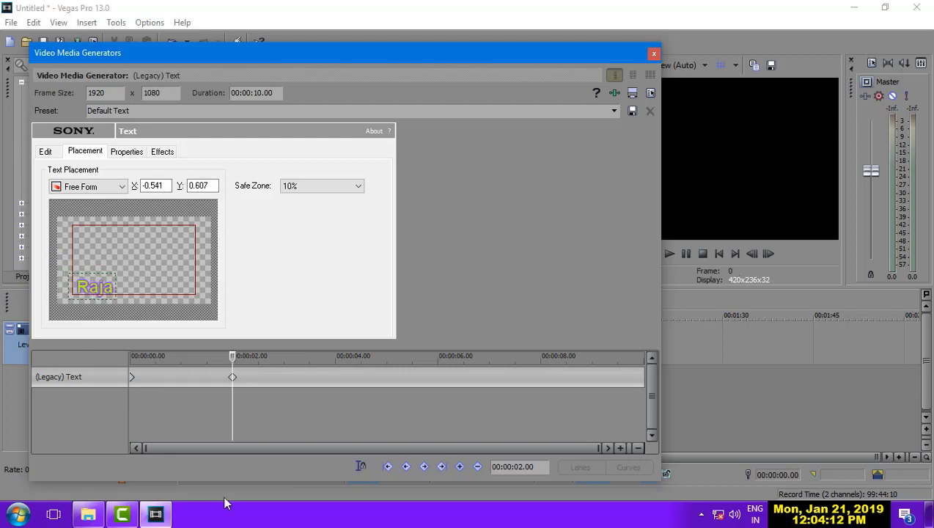
{"action": "left_click_drag", "start_coordinate": [233, 356], "coordinate": [335, 361]}
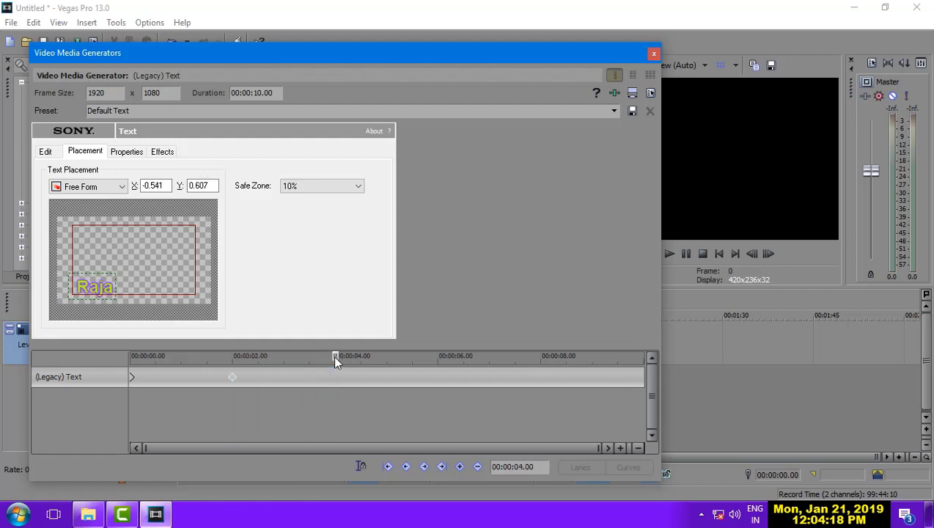
{"action": "left_click", "coordinate": [98, 294]}
{"action": "left_click_drag", "start_coordinate": [100, 293], "coordinate": [114, 269]}
{"action": "left_click_drag", "start_coordinate": [124, 247], "coordinate": [148, 232]}
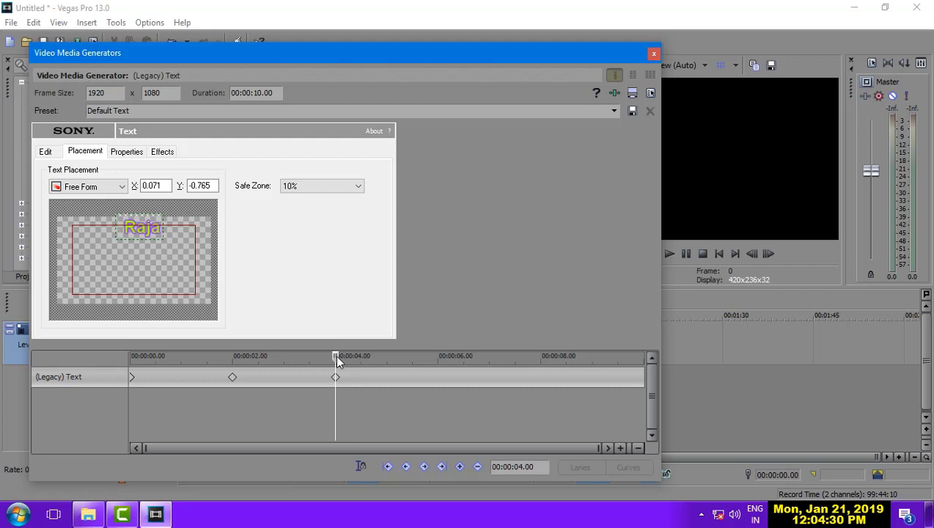
{"action": "left_click_drag", "start_coordinate": [334, 355], "coordinate": [435, 356]}
{"action": "left_click_drag", "start_coordinate": [149, 233], "coordinate": [255, 310]}
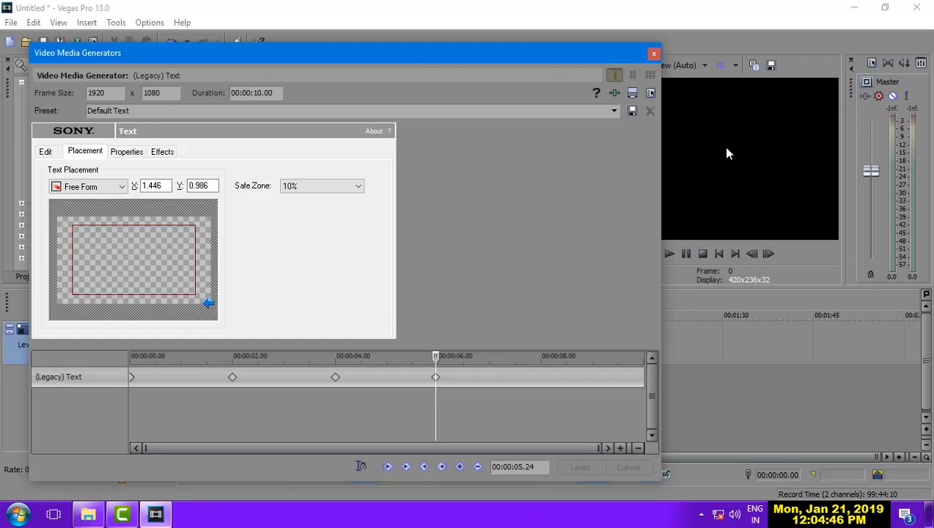
Attempt to save a preset, dismiss the warning, and close the Video Media Generators window.
{"action": "left_click", "coordinate": [631, 111]}
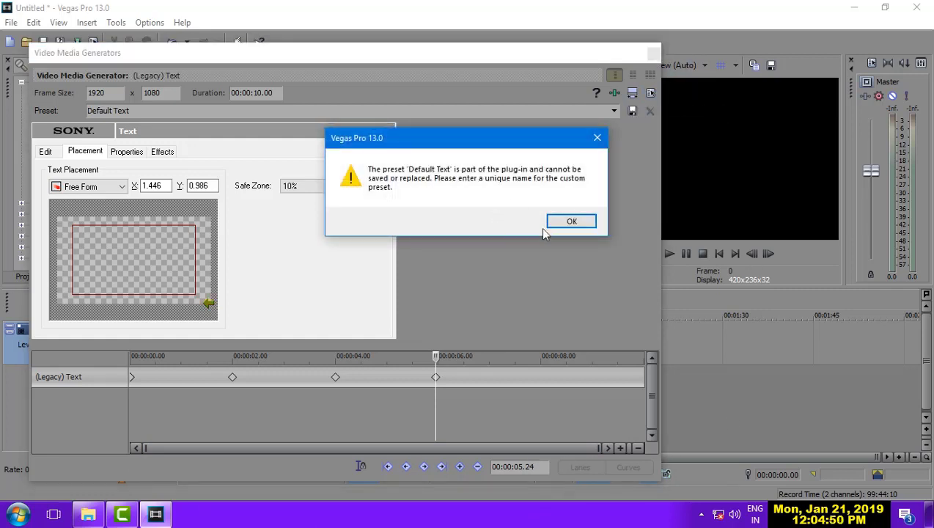
{"action": "left_click", "coordinate": [571, 222]}
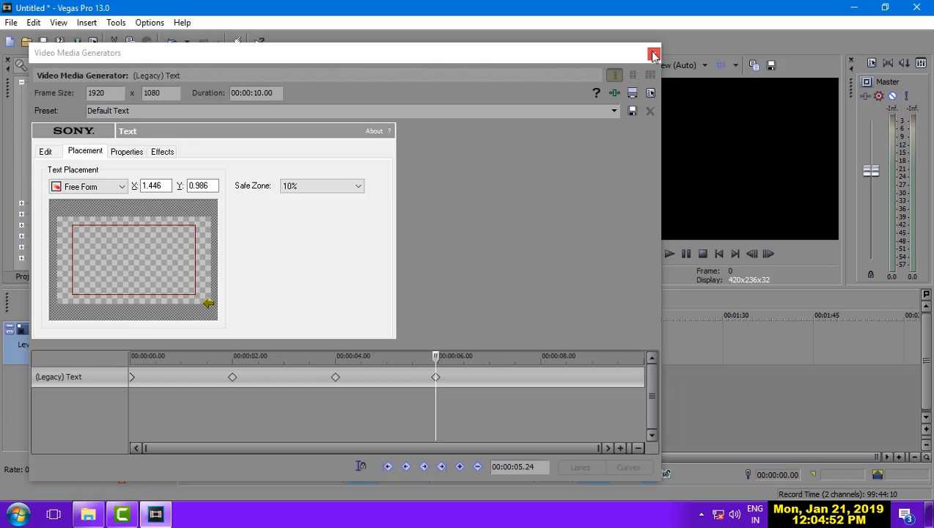
{"action": "left_click", "coordinate": [652, 54]}
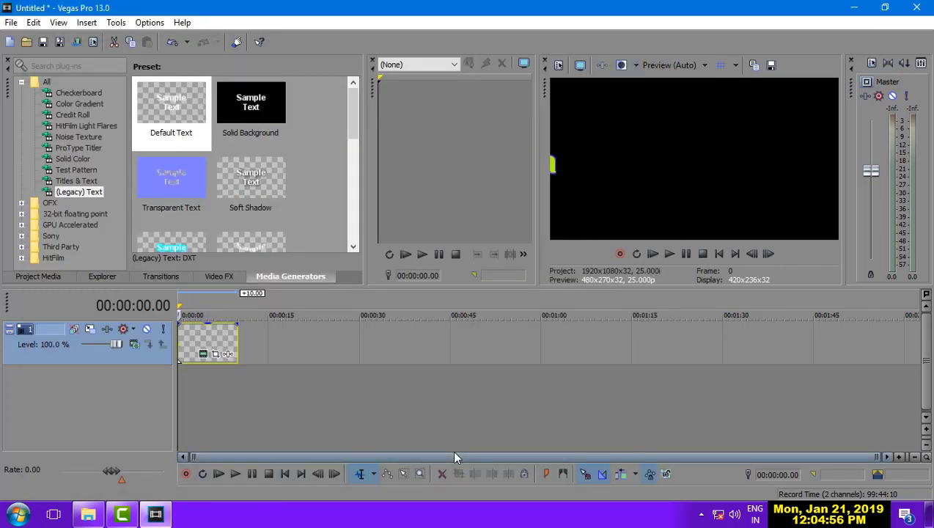
Play the animated Raja title from the timeline, restart it, then stop playback.
{"action": "key", "text": "space"}
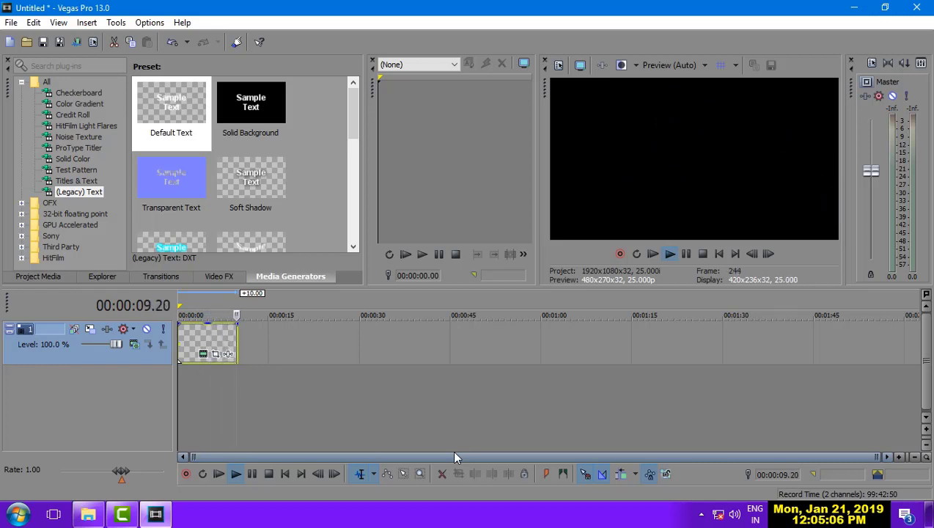
{"action": "key", "text": "space"}
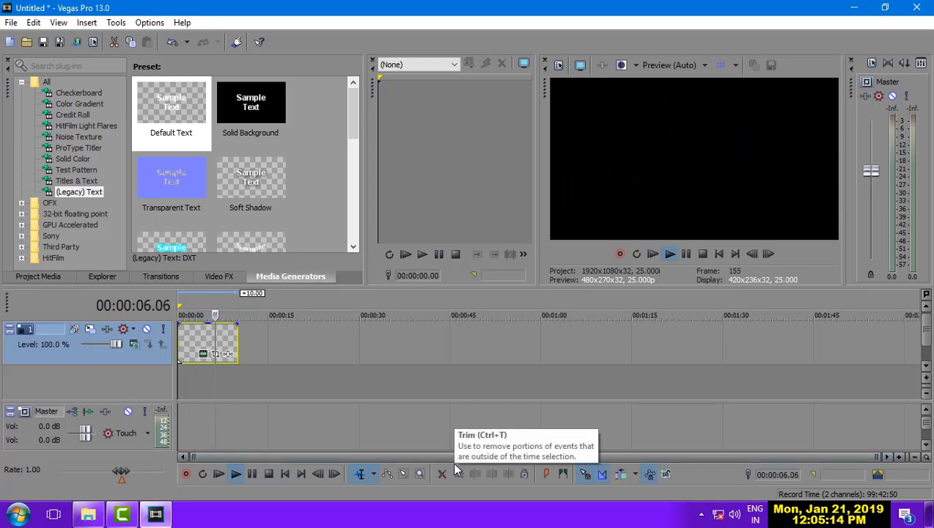
{"action": "key", "text": "space"}
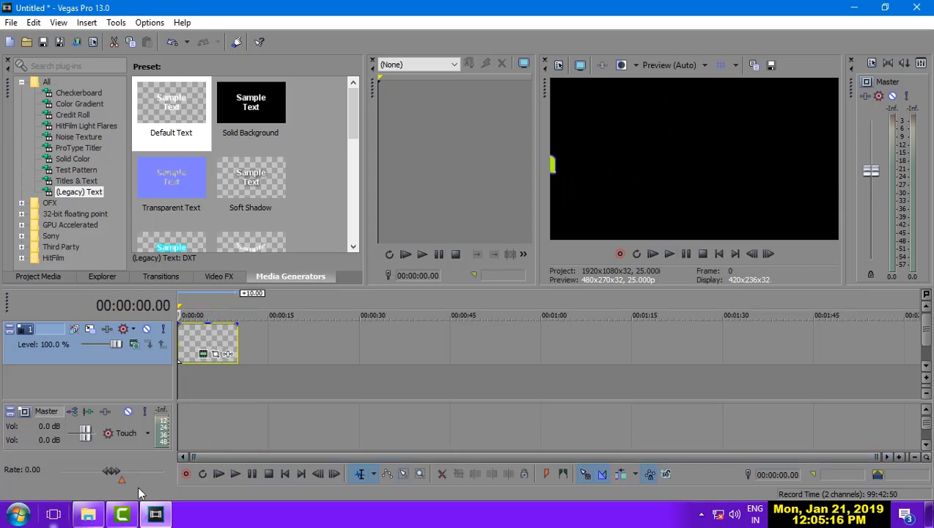
Open and close the event's Pan/Crop, replay the Raja animation, then minimize Vegas Pro.
{"action": "left_click", "coordinate": [216, 354]}
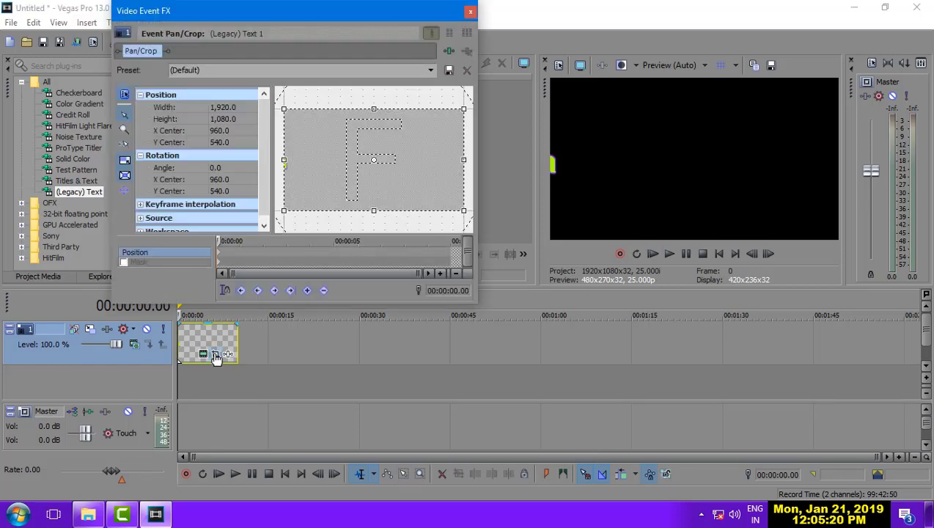
{"action": "left_click", "coordinate": [471, 12]}
{"action": "key", "text": "space"}
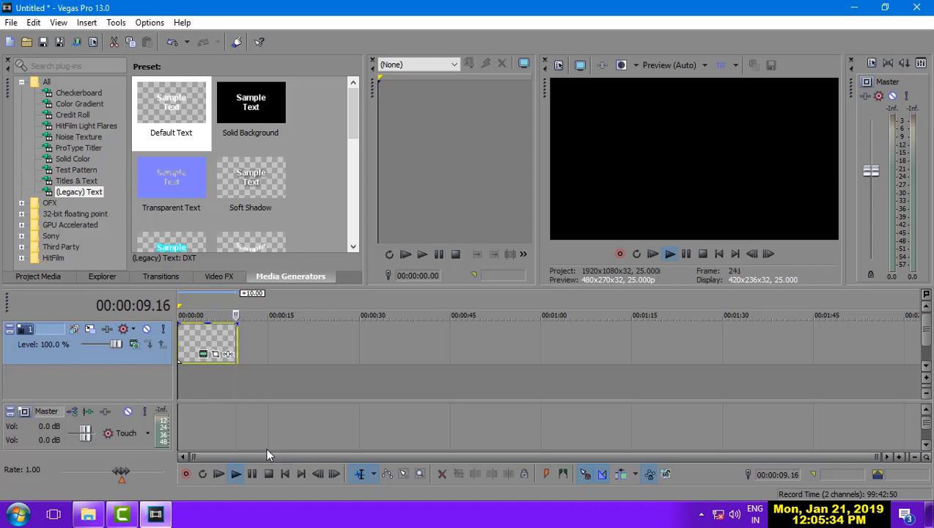
{"action": "left_click", "coordinate": [855, 9]}
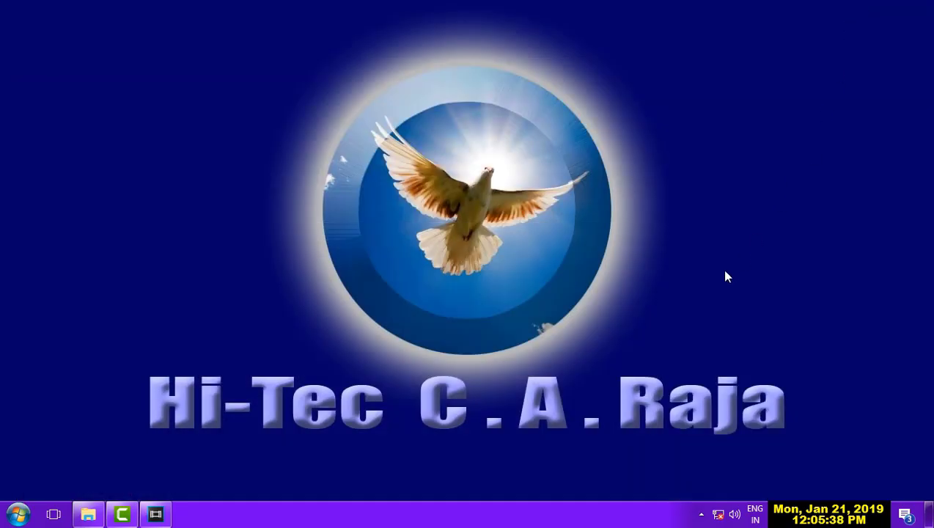